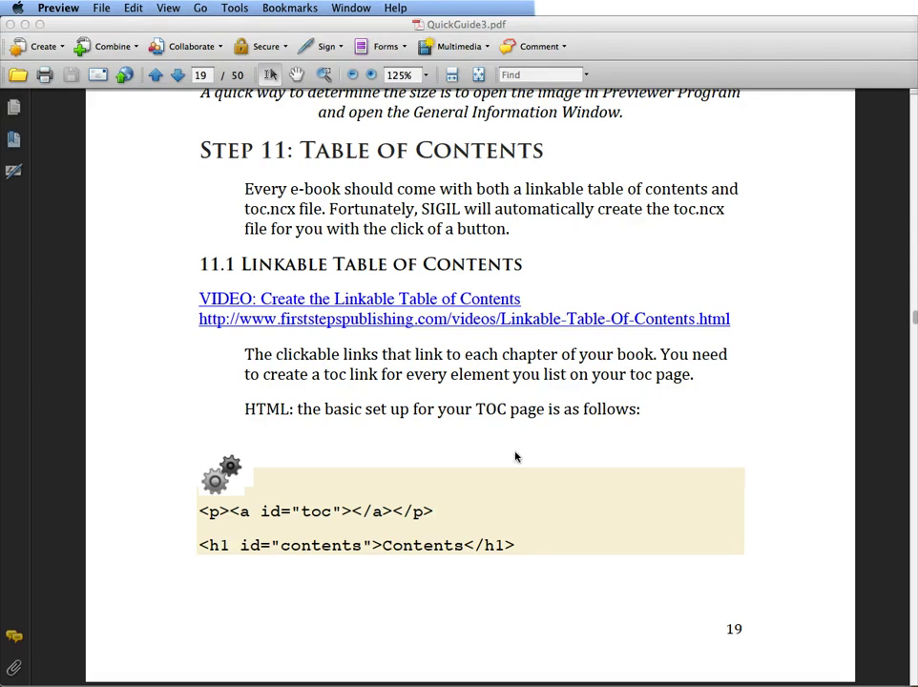
- Read the guide's HTML examples for the contents page and anchor links, and minimise it to return to Sigil
scroll(516, 449, down, 5)
scroll(513, 447, down, 3)
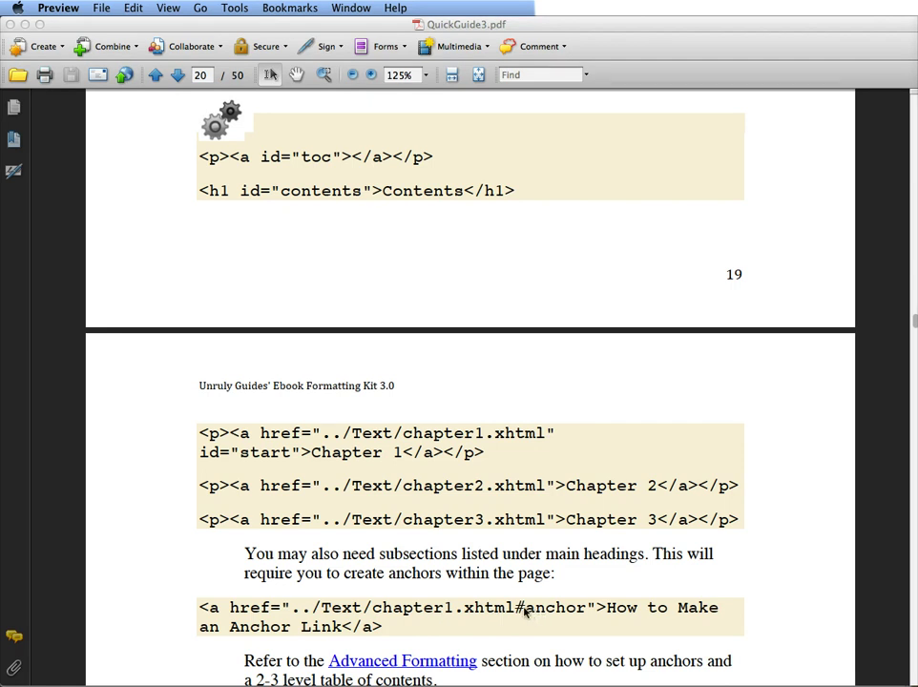
scroll(526, 613, down, 5)
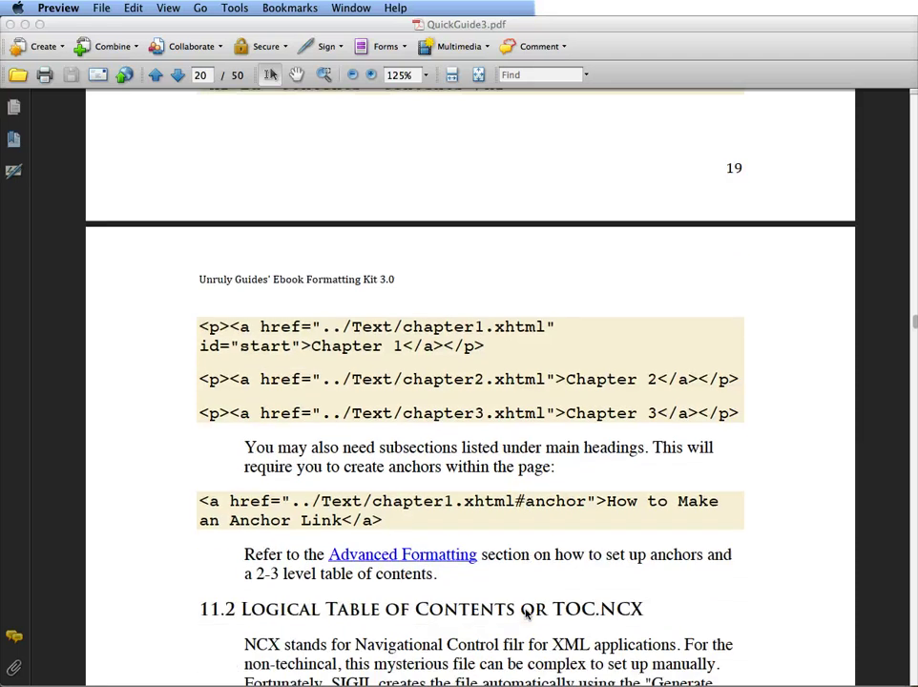
scroll(526, 613, up, 4)
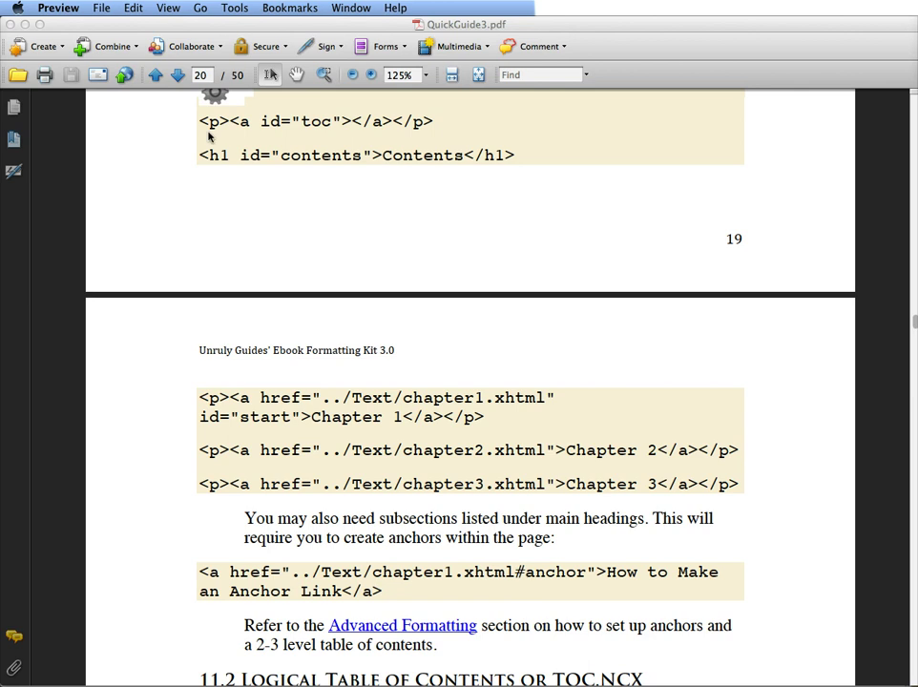
click(25, 25)
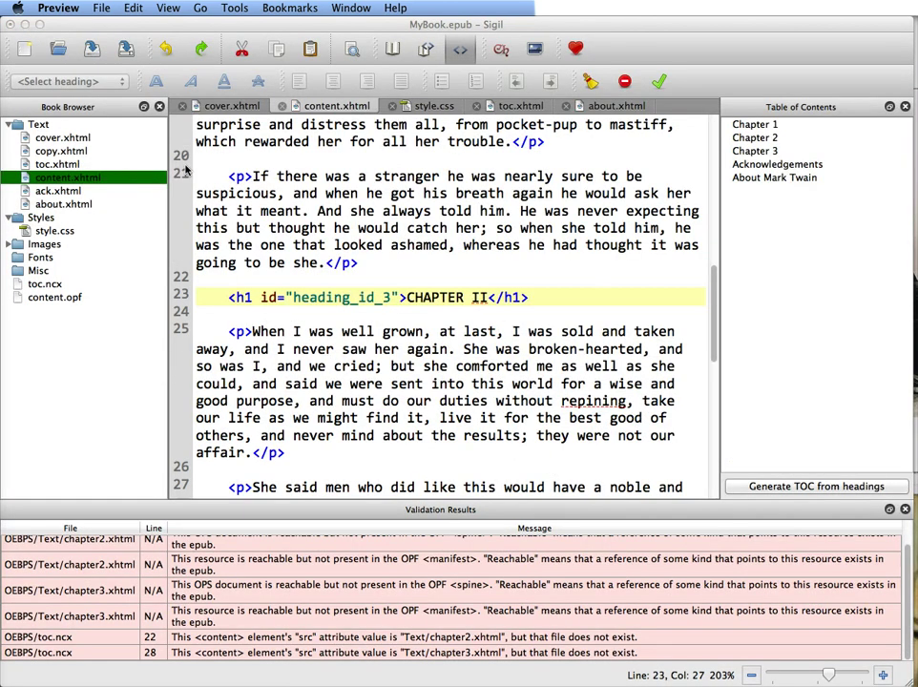
- Examine the chapter headings and their id attributes in content.xhtml from Chapter I to Chapter II
click(304, 210)
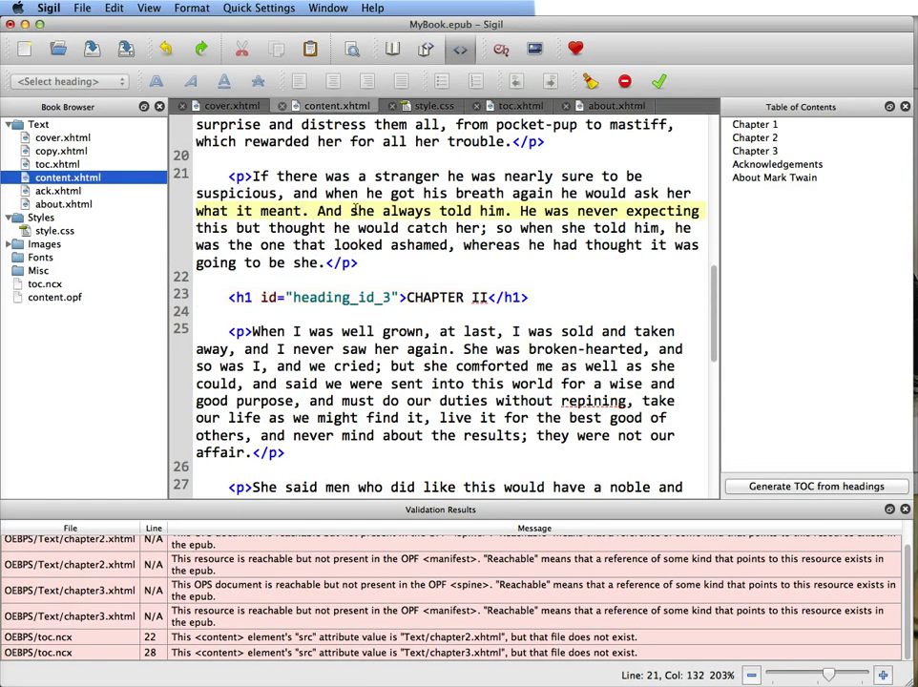
scroll(354, 209, up, 6)
scroll(354, 209, up, 4)
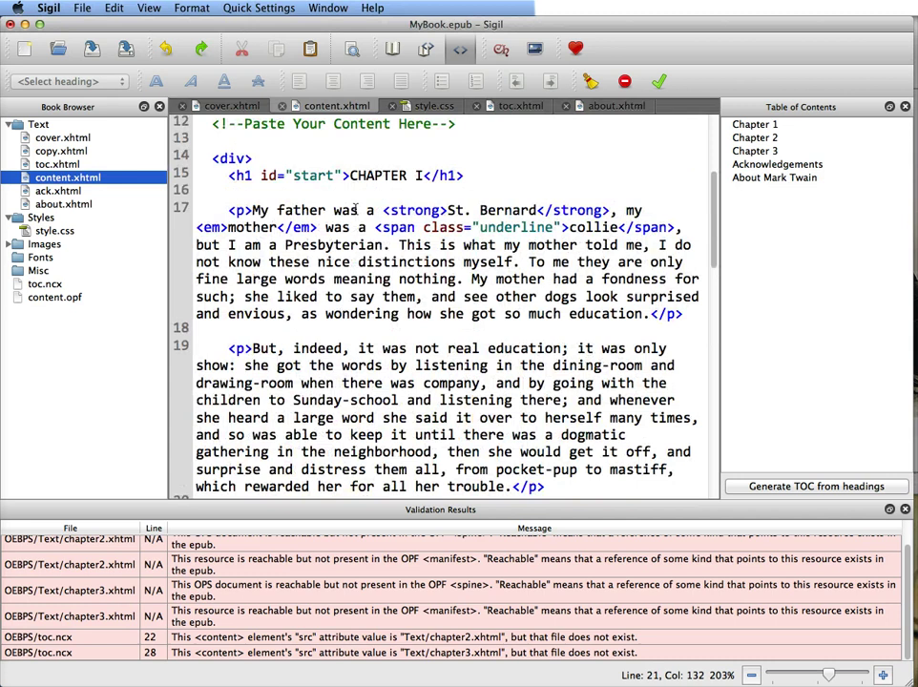
scroll(355, 210, down, 8)
scroll(355, 210, down, 2)
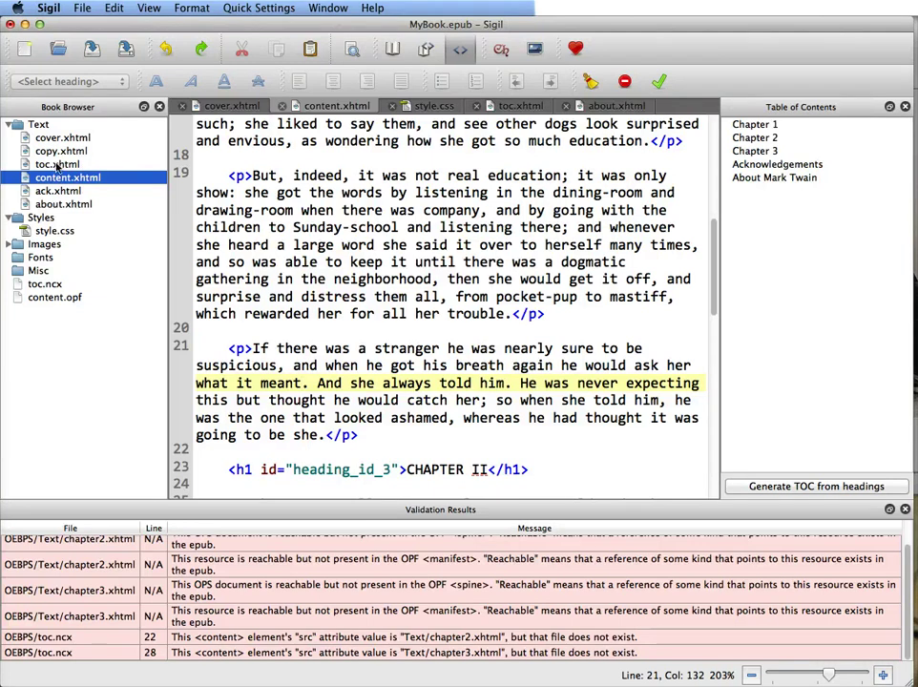
scroll(361, 380, up, 6)
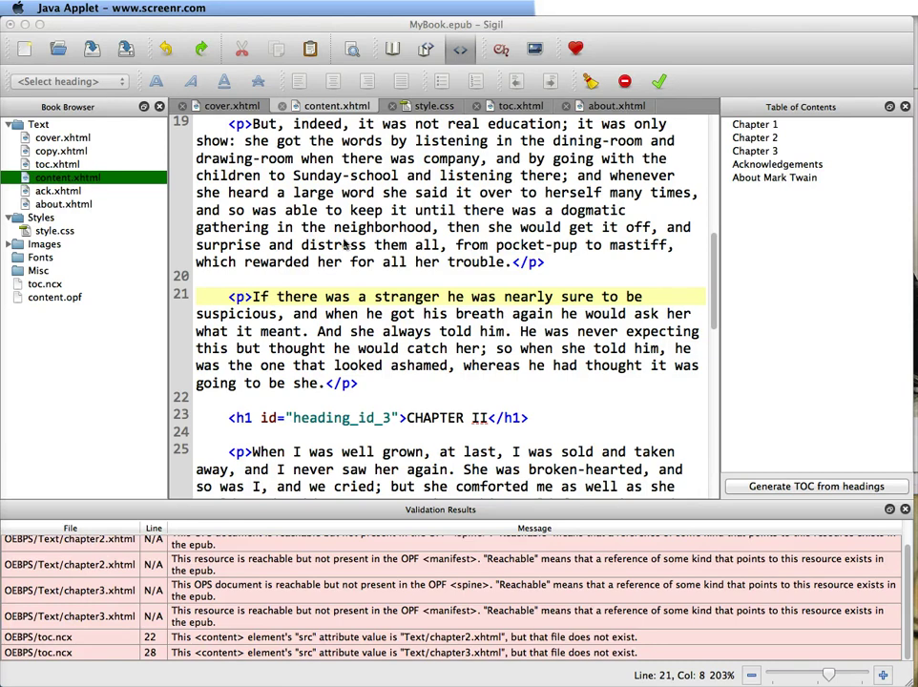
scroll(347, 245, up, 3)
scroll(346, 244, up, 2)
scroll(346, 244, down, 7)
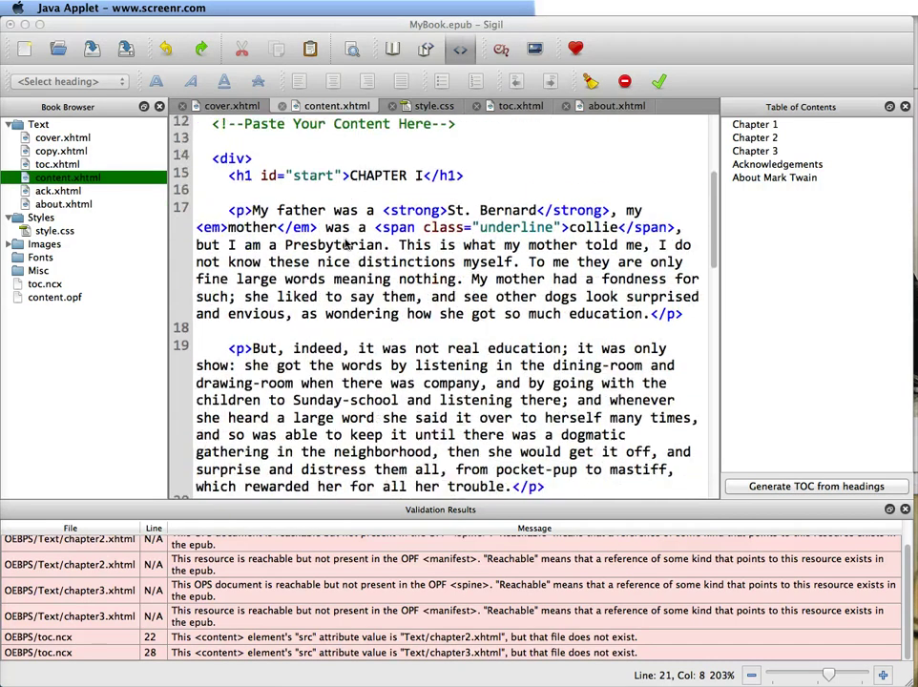
scroll(348, 244, down, 1)
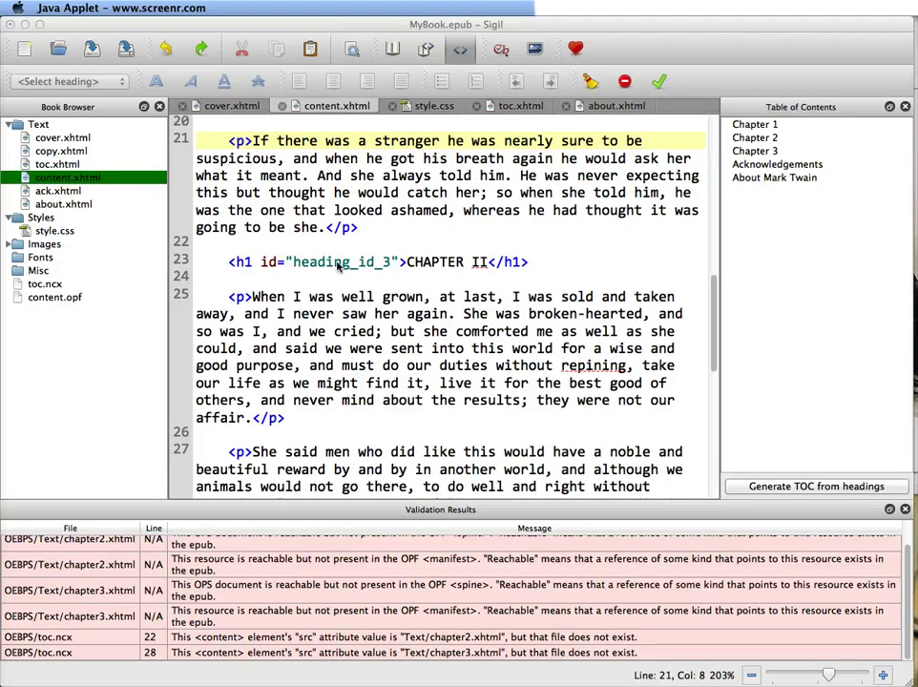
- Set the heading ids in content.xhtml to ch2 for Chapter II and ch3 for Chapter III
double_click(339, 262)
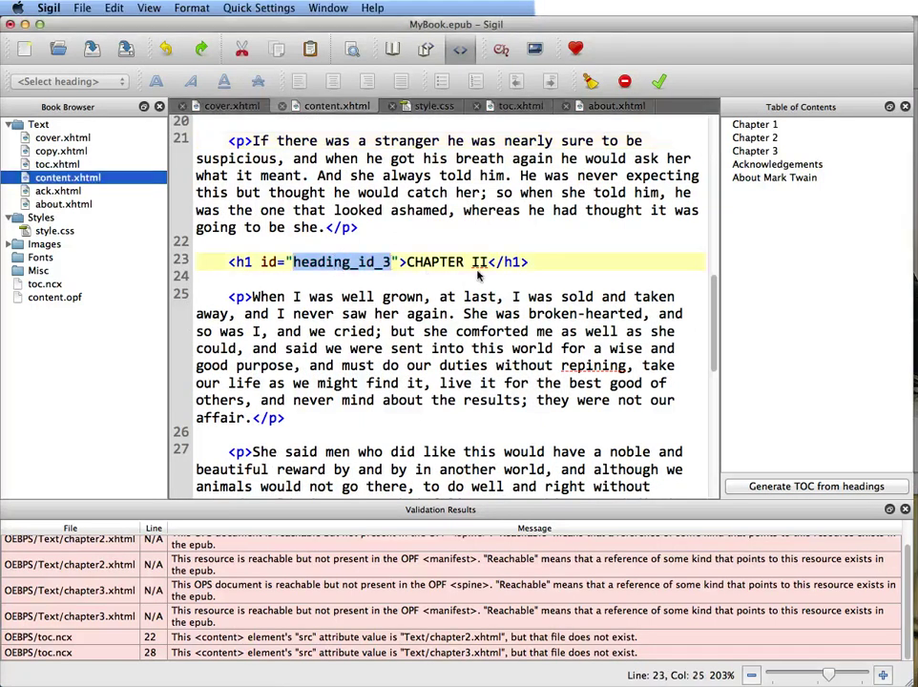
text(ch2)
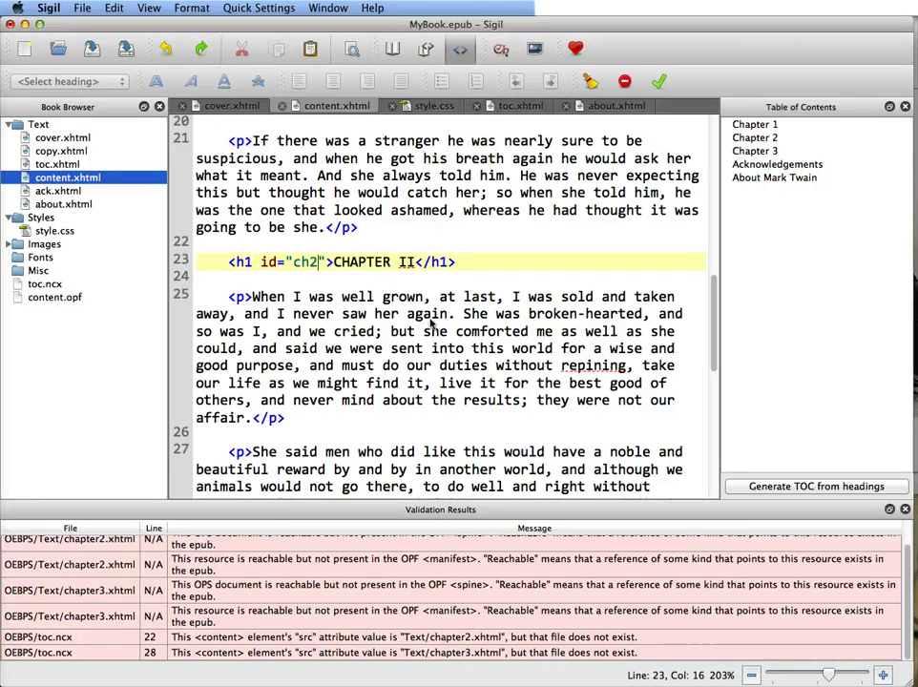
scroll(433, 327, down, 1)
scroll(432, 327, down, 5)
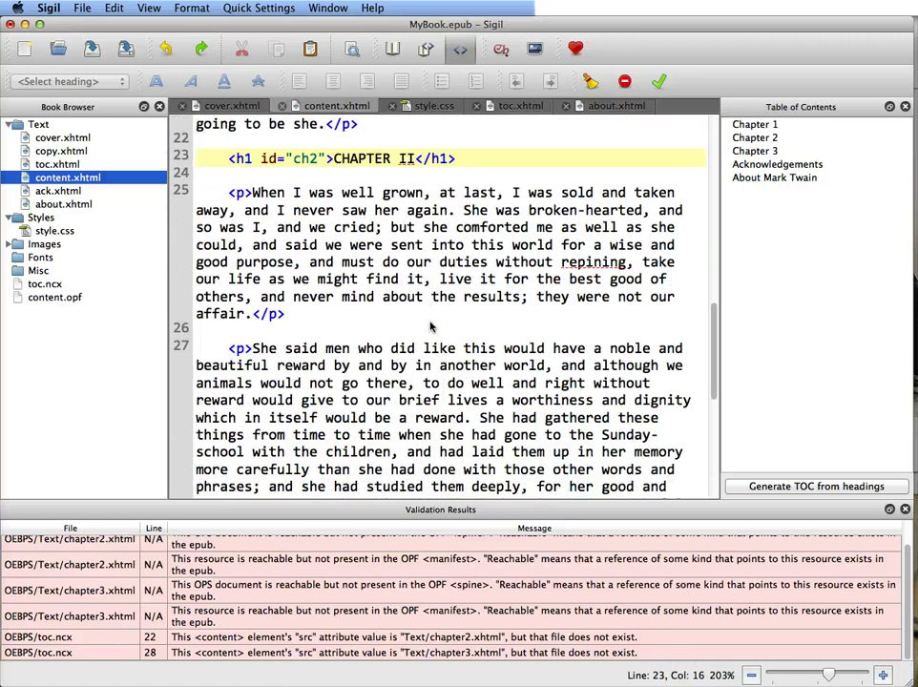
scroll(430, 327, down, 14)
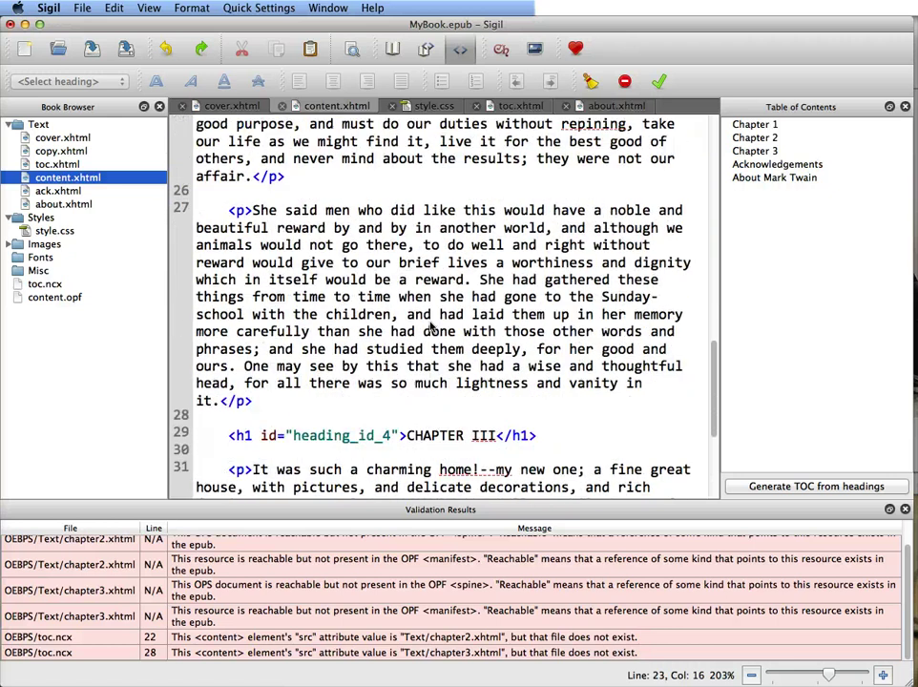
double_click(341, 331)
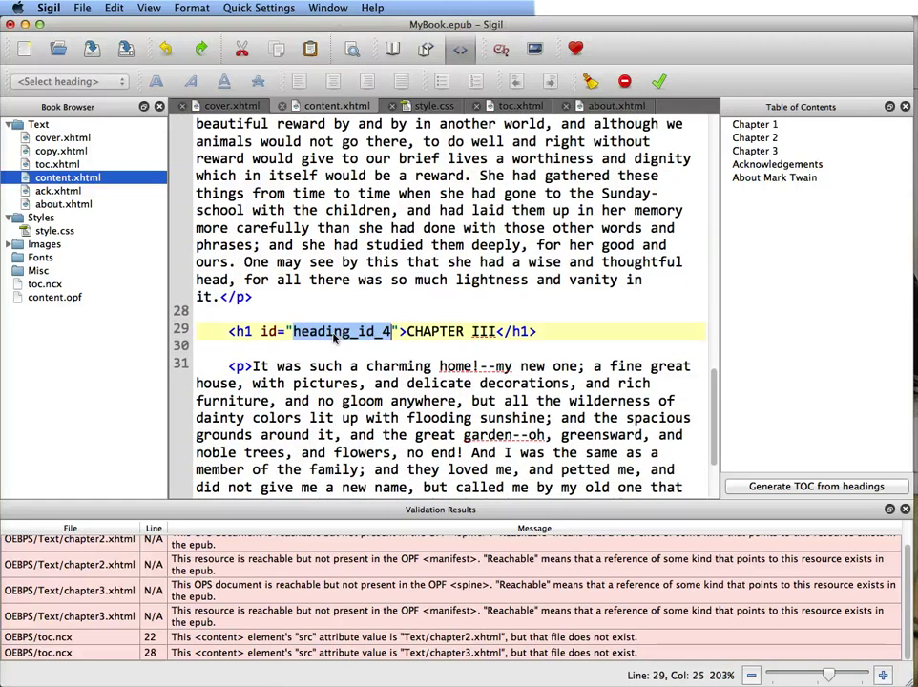
text(ch3)
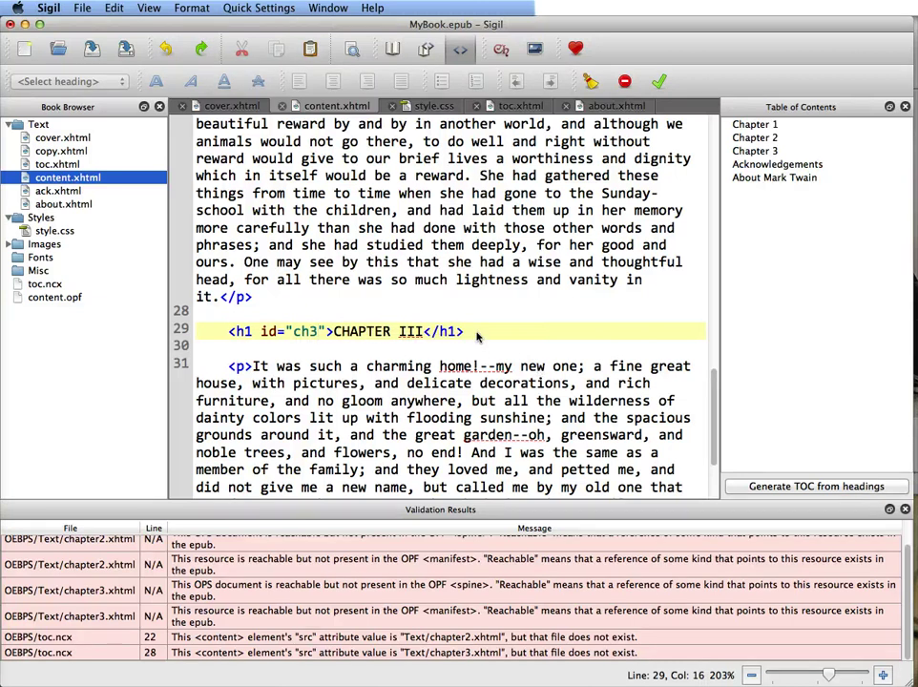
scroll(477, 336, down, 3)
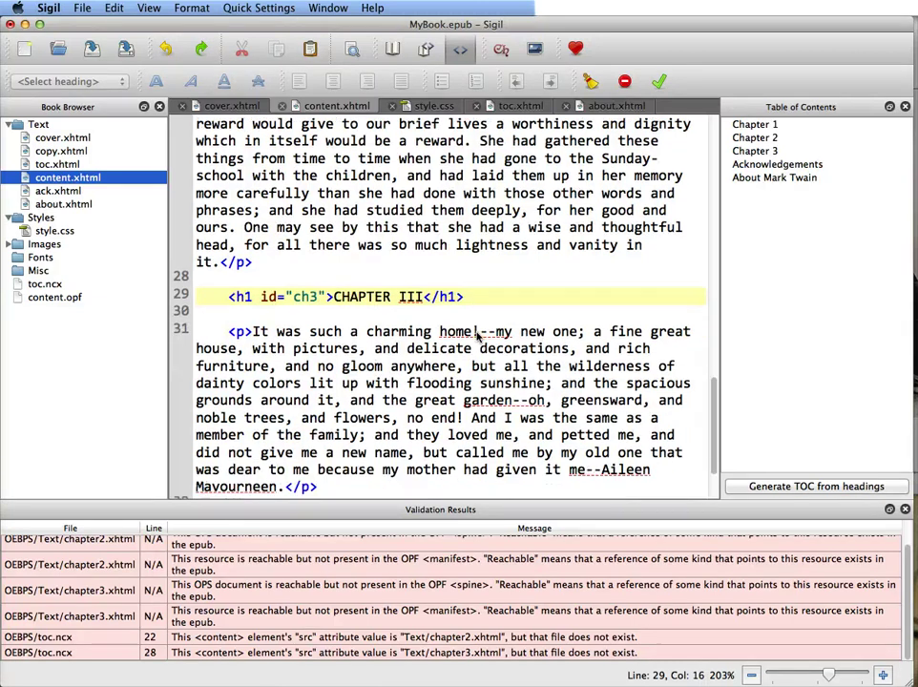
scroll(477, 336, up, 5)
scroll(479, 334, up, 2)
scroll(506, 349, down, 8)
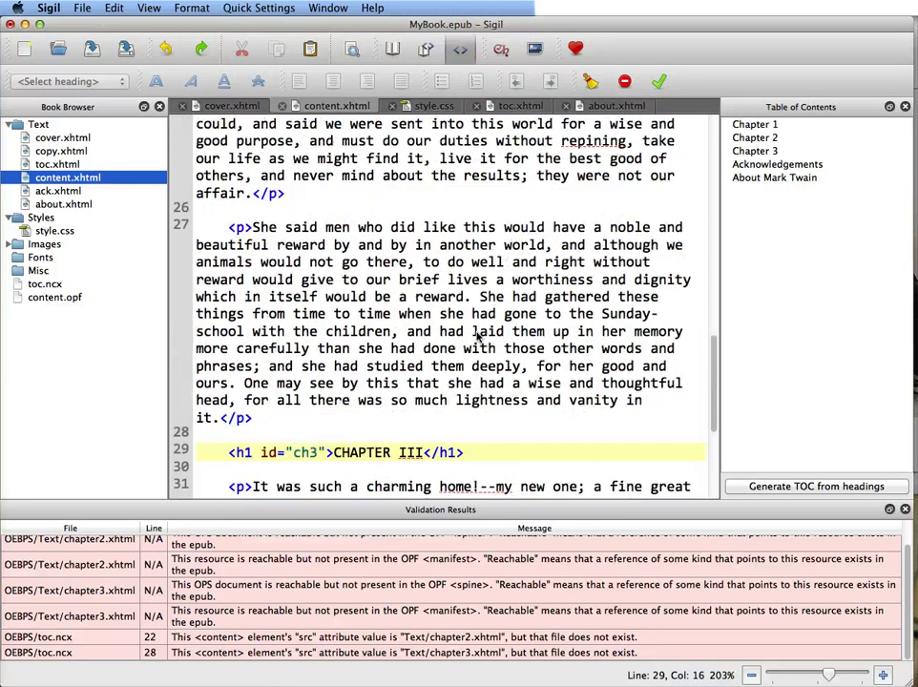
- Open toc.xhtml and change the Chapter 2 link target to ../Text/content.xhtml#ch2, reusing the file name from the Chapter 1 link
double_click(57, 164)
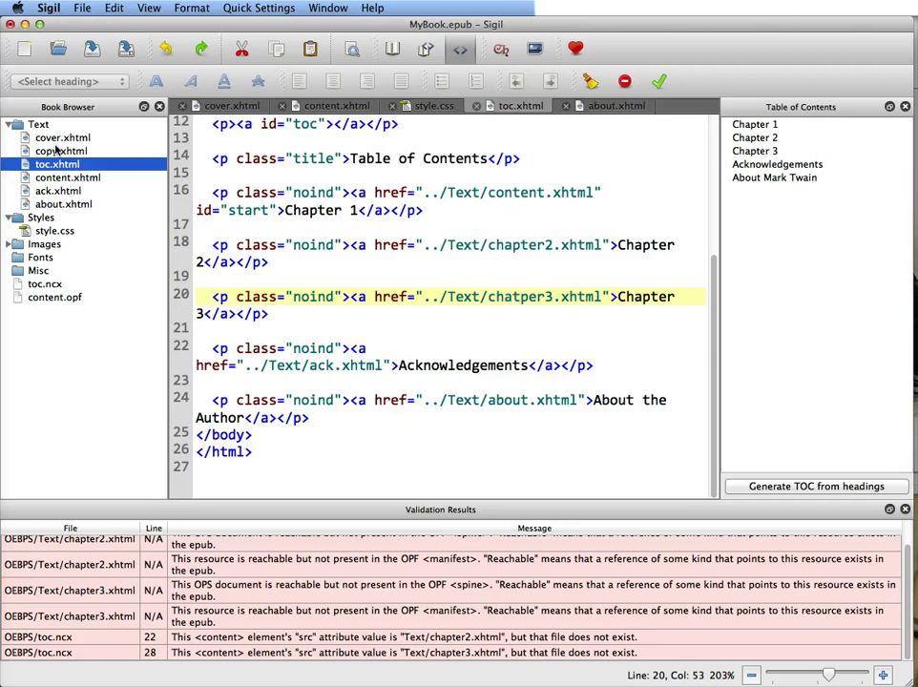
double_click(521, 195)
key(super+c)
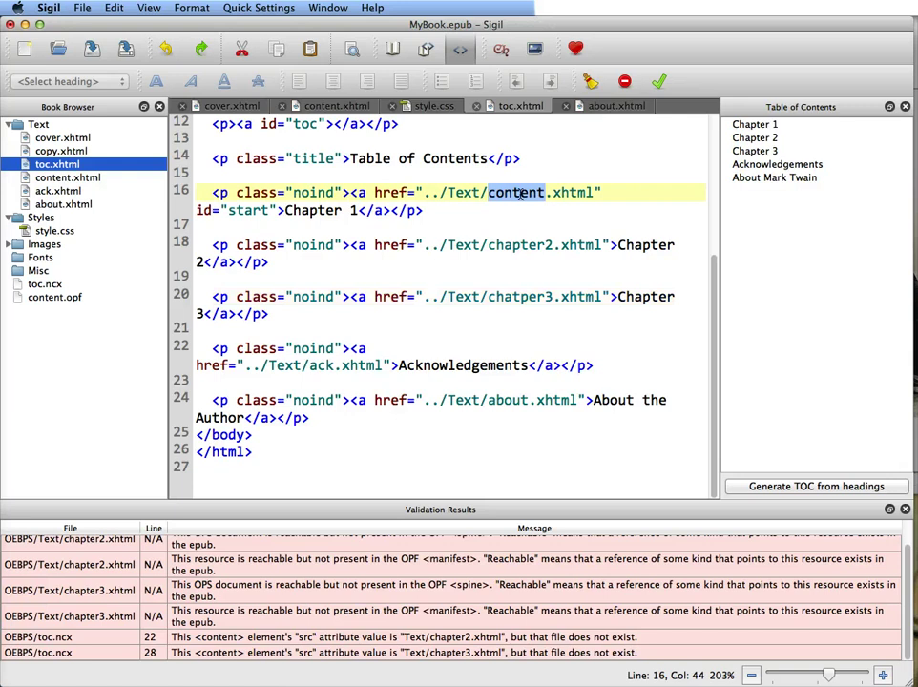
click(521, 245)
double_click(521, 245)
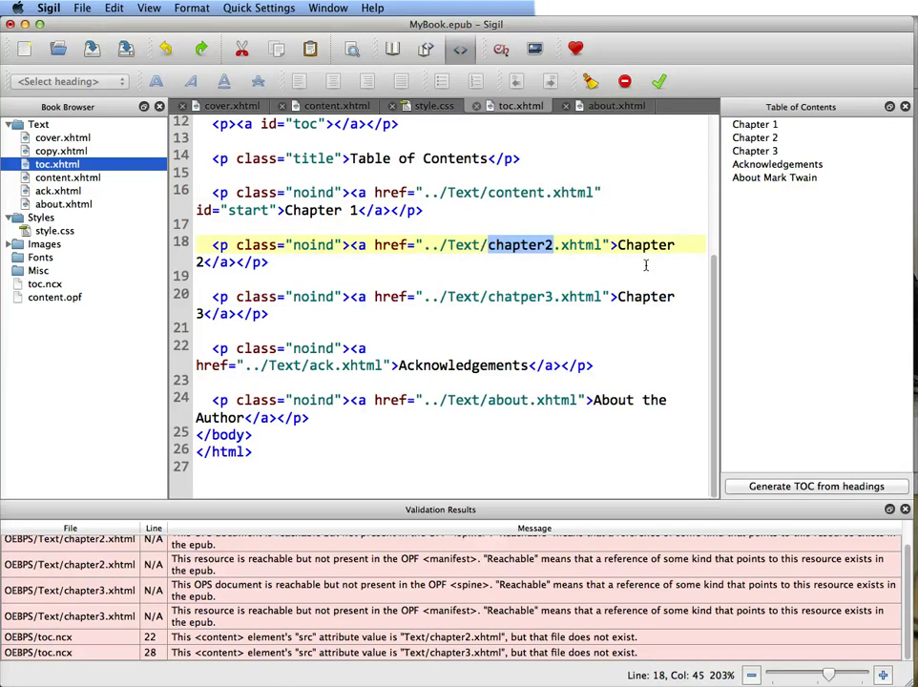
key(super+v)
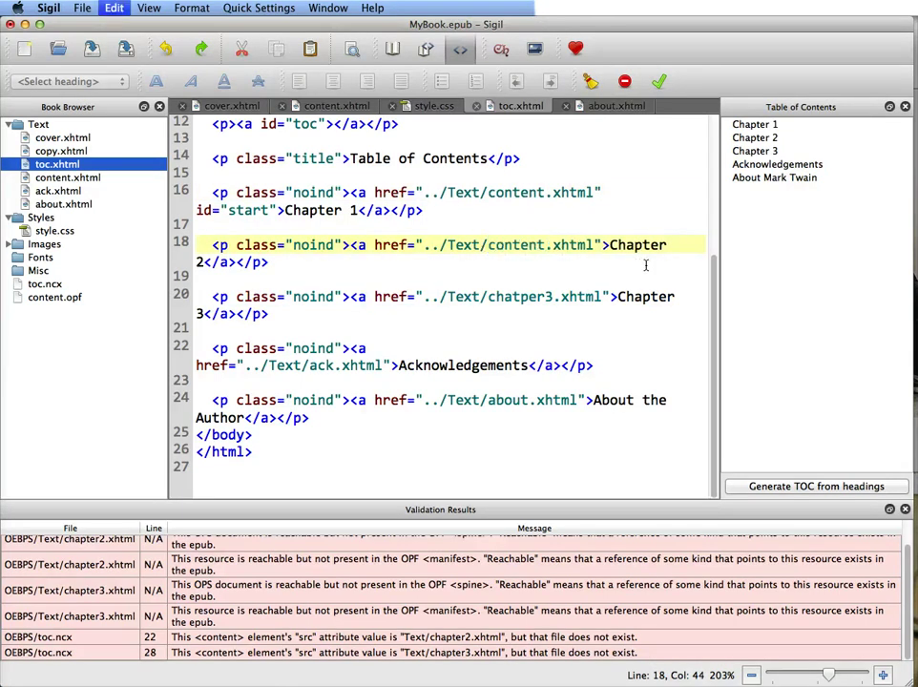
click(595, 245)
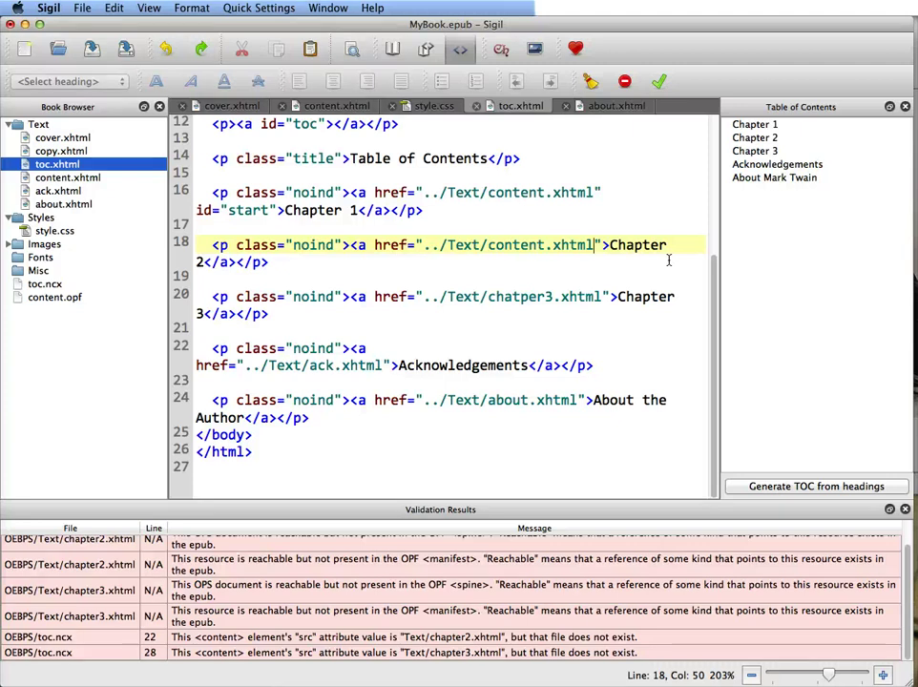
text(#)
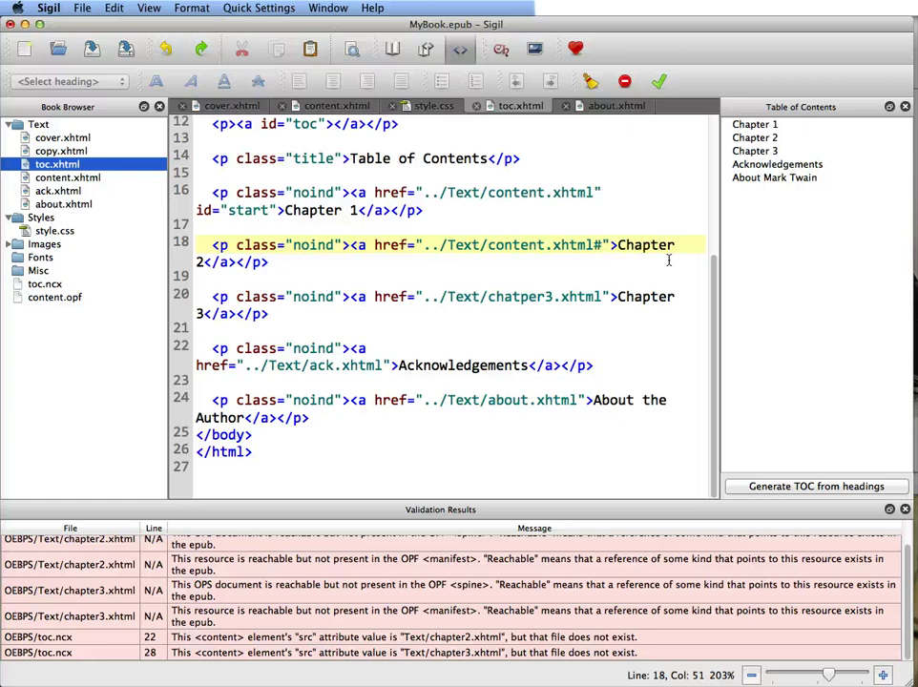
text(ch2)
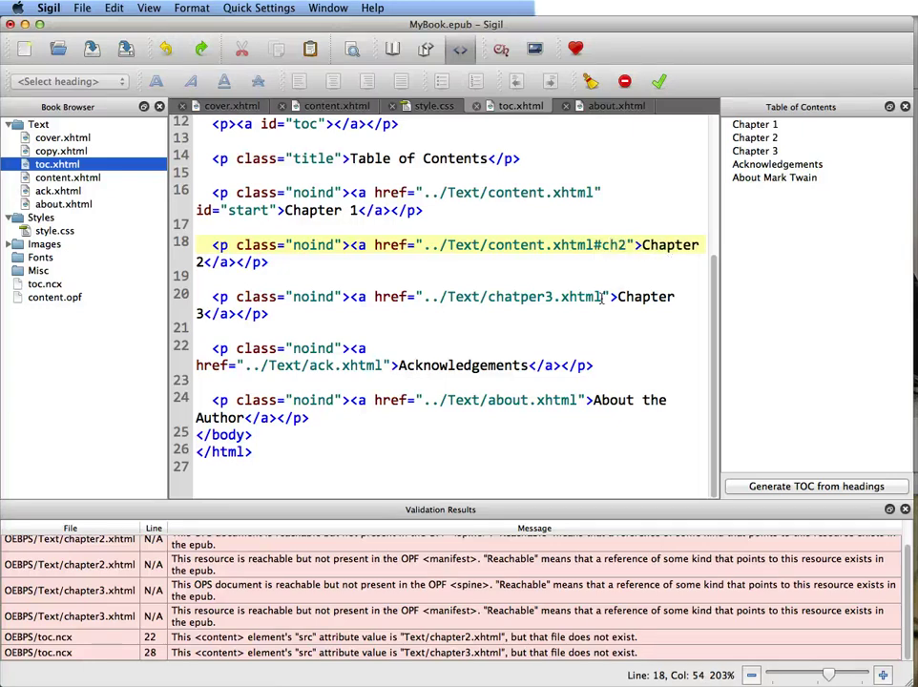
- Change the Chapter 3 link target in toc.xhtml to ../Text/content.xhtml#ch3
double_click(517, 245)
key(ctrl+c)
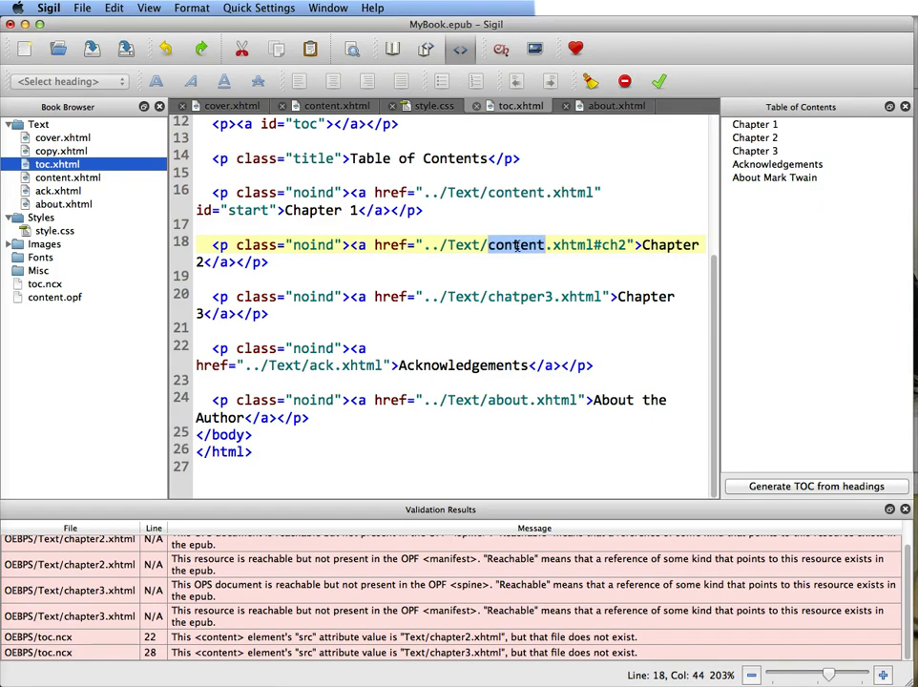
double_click(518, 298)
key(ctrl+v)
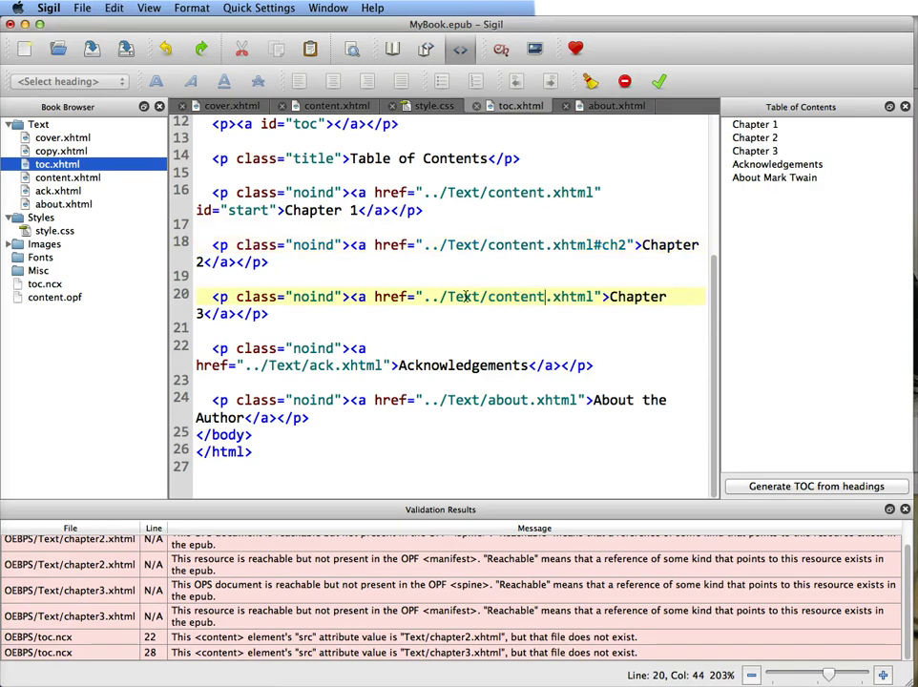
click(594, 297)
text(#ch3)
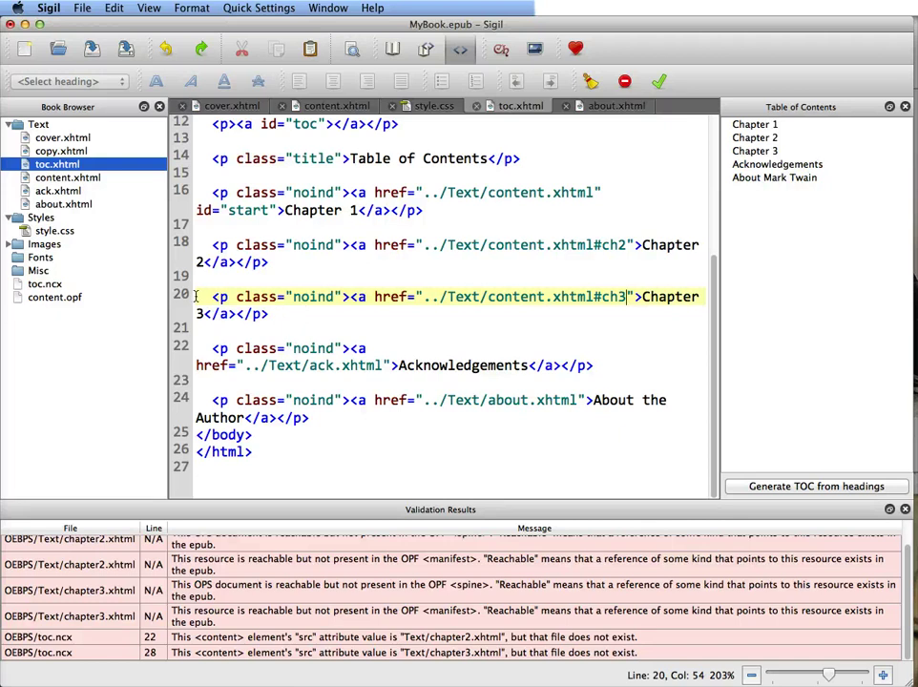
- Copy the whole Chapter 3 entry in toc.xhtml and paste a duplicate of it two lines below
drag(194, 297, 275, 316)
key(super+c)
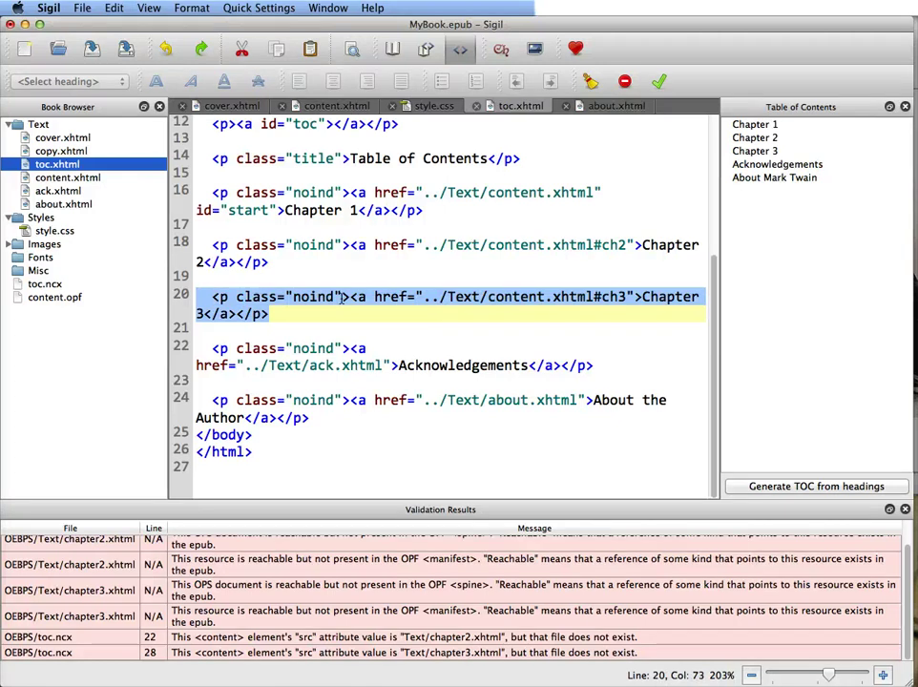
click(285, 316)
key(Return)
key(Return)
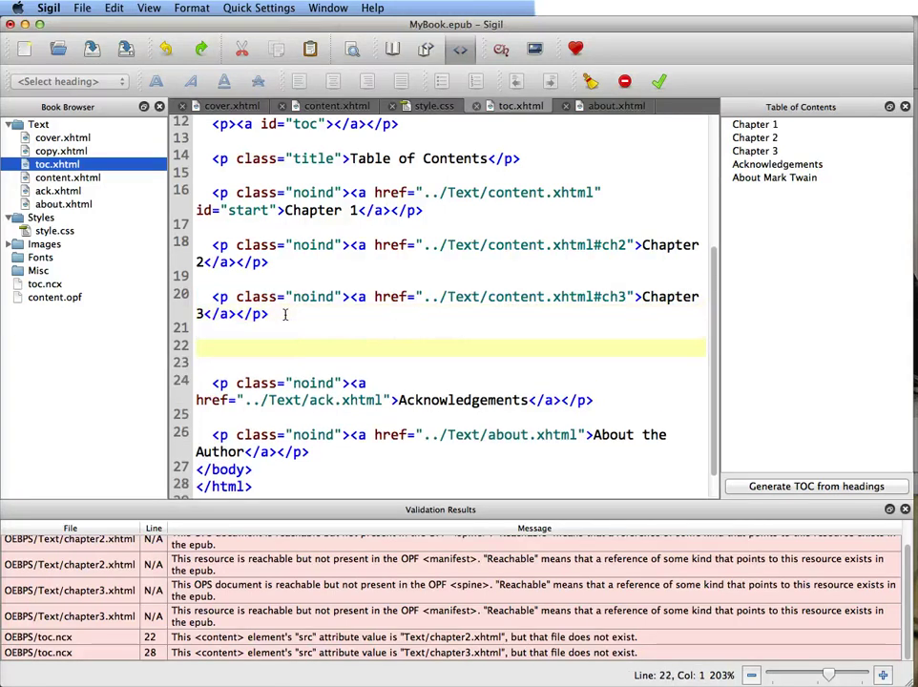
key(super+v)
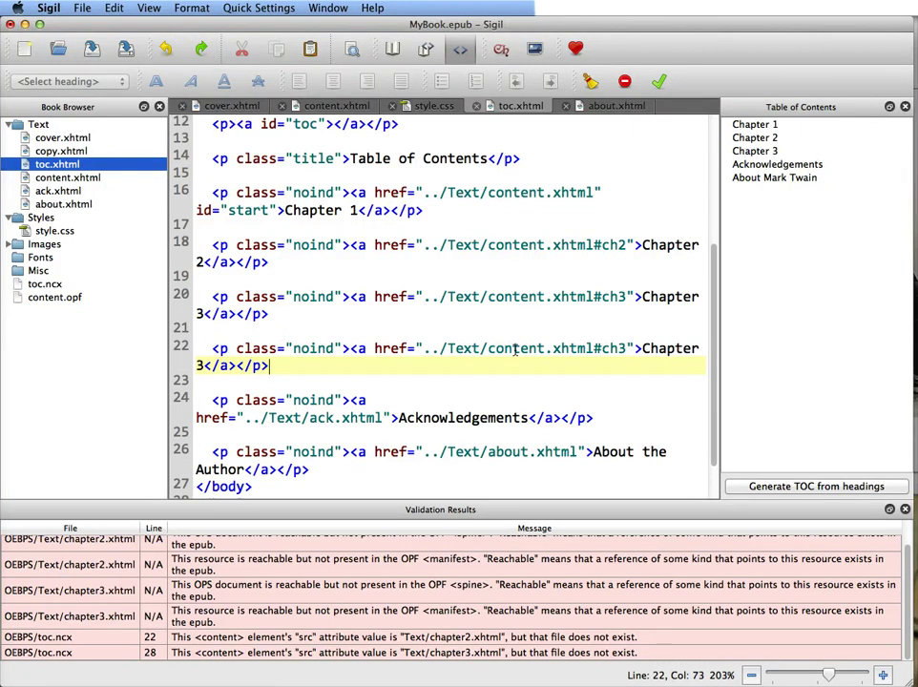
- Delete the duplicate Chapter 3 entry from toc.xhtml
key(shift+Home)
key(shift+Home)
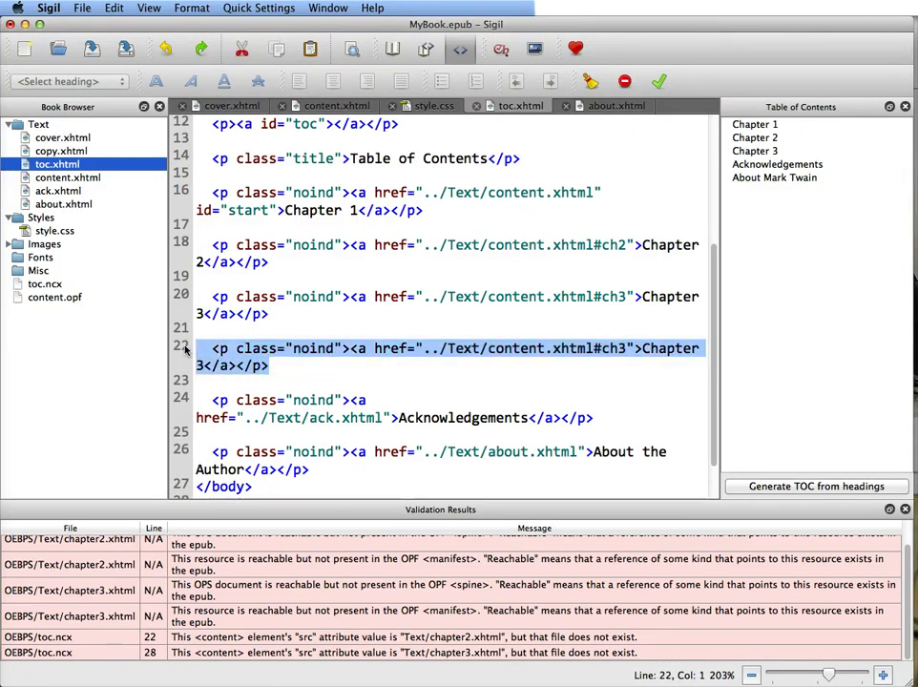
key(BackSpace)
key(BackSpace)
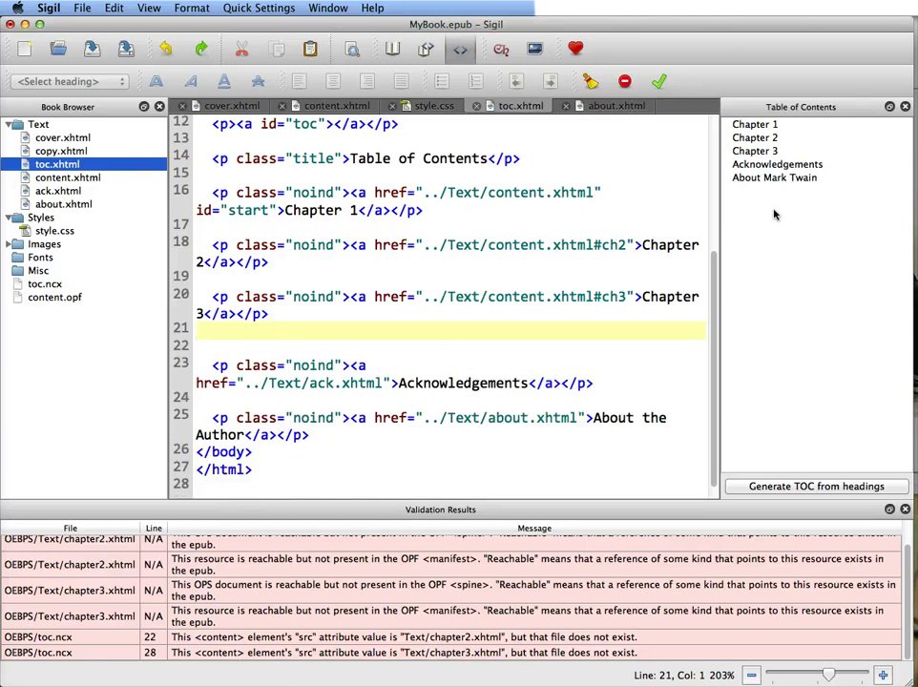
- Generate the logical table of contents from the headings with all five entries included, and save the book
click(855, 488)
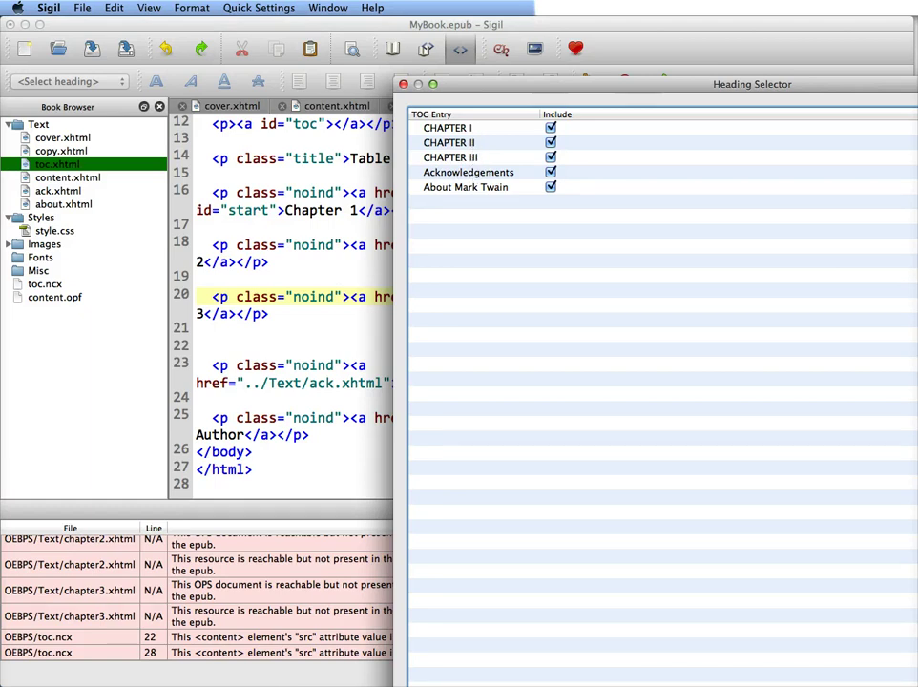
click(870, 645)
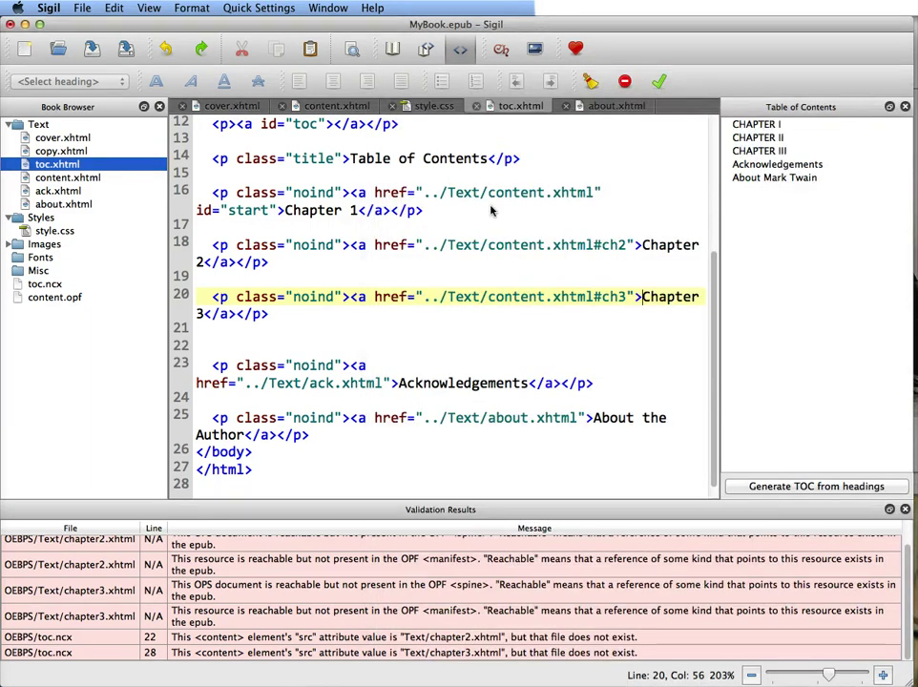
key(super+s)
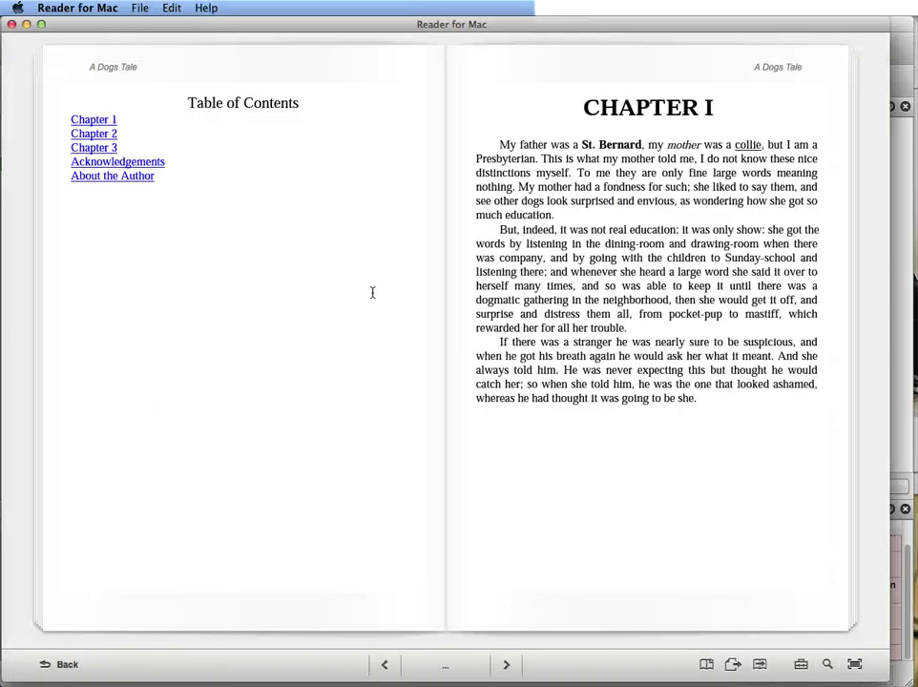
- In Reader for Mac, test the Chapter 3 contents link and the navigation entries for CHAPTER III and About Mark Twain
click(101, 150)
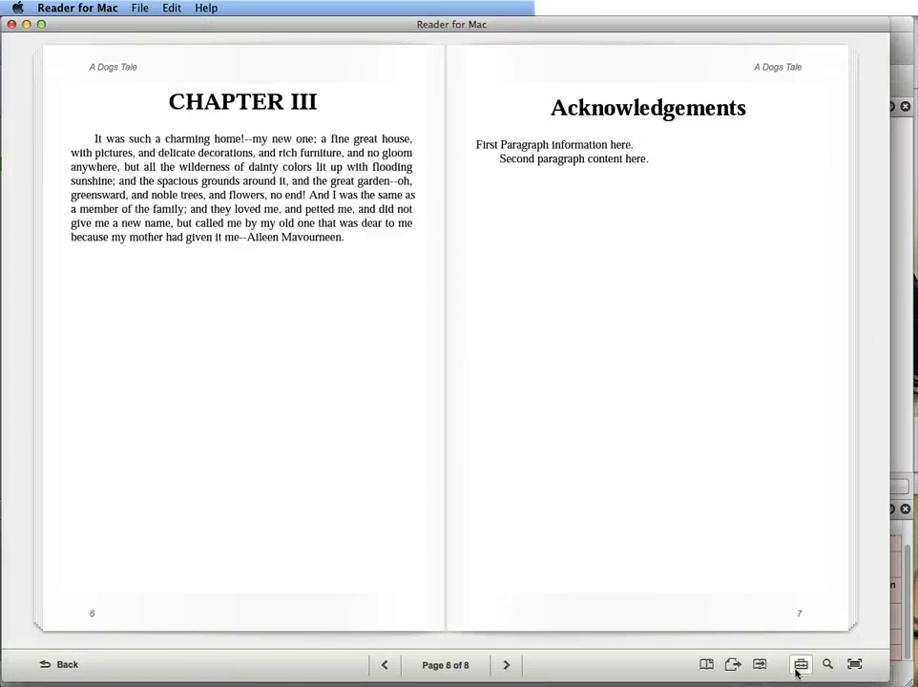
click(758, 666)
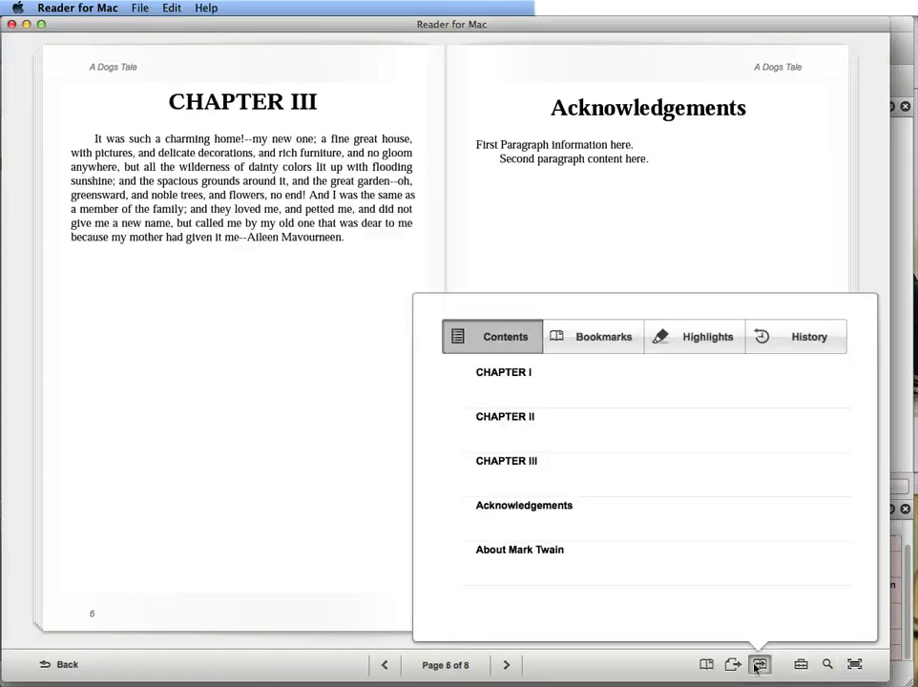
click(541, 471)
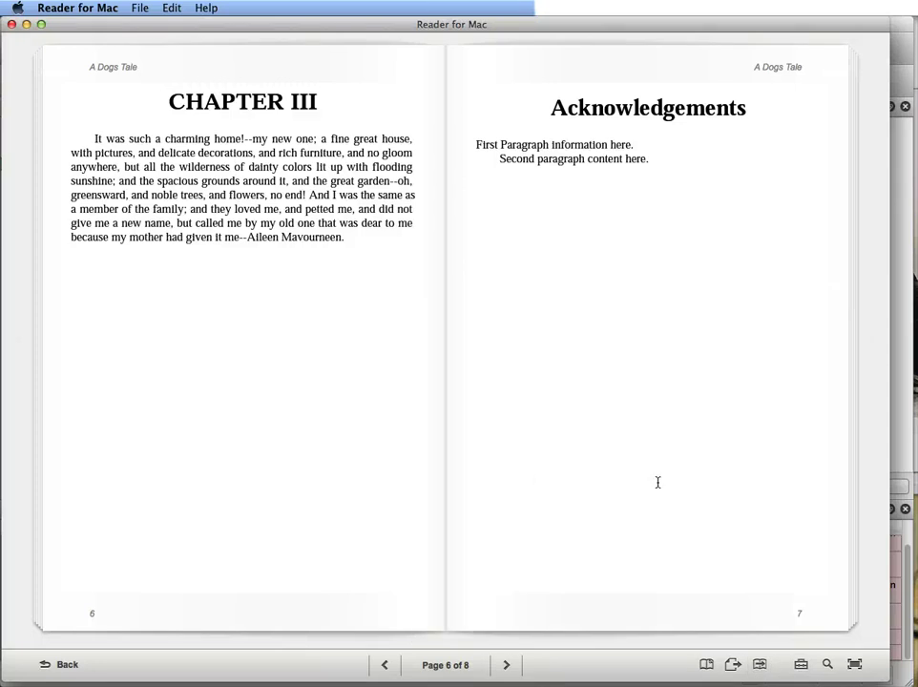
click(759, 664)
click(561, 551)
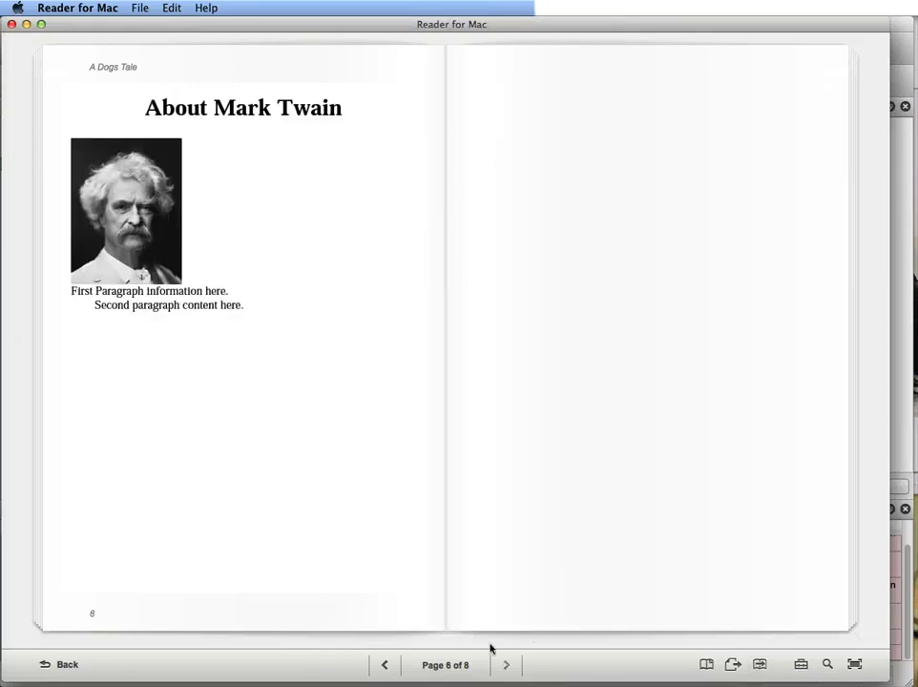